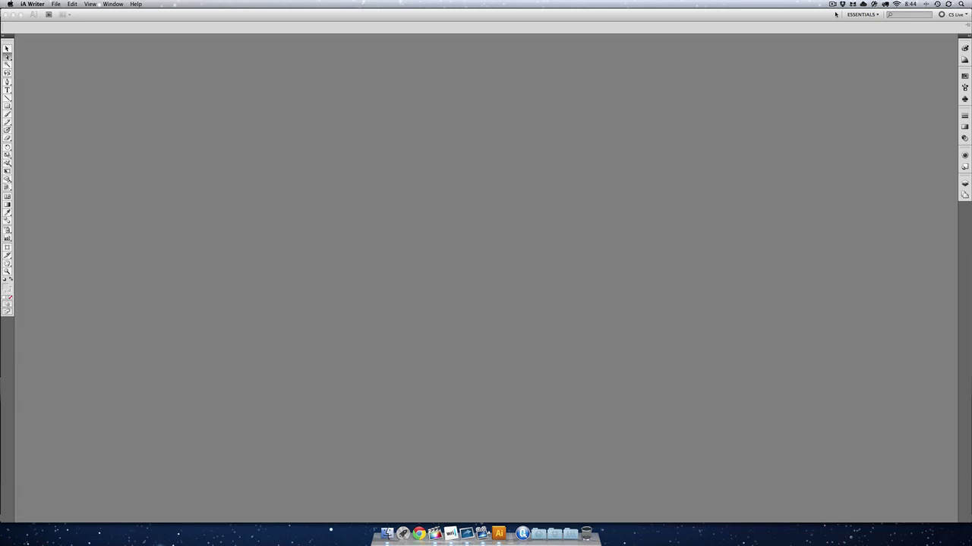
- Switch to Illustrator and open its General preferences
{"action": "left_click", "coordinate": [646, 22]}
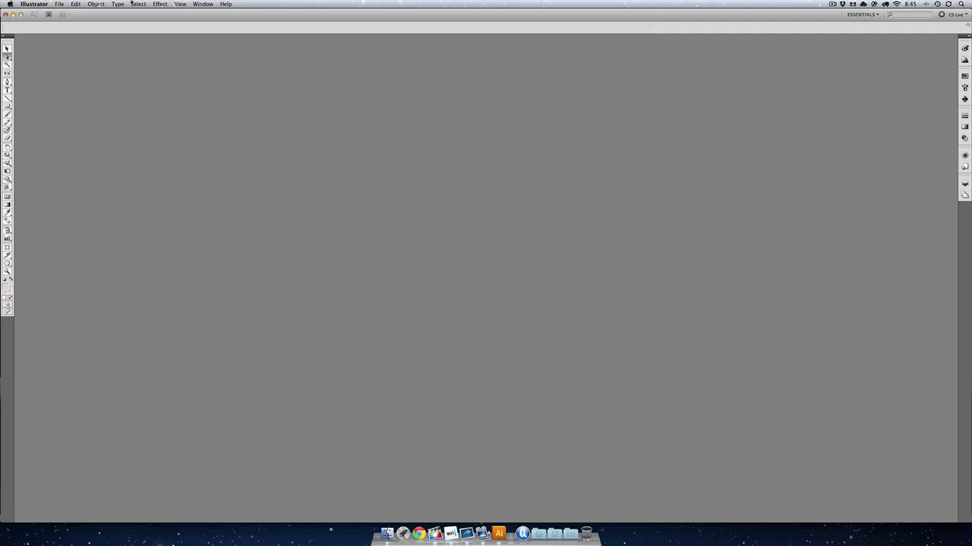
{"action": "left_click", "coordinate": [42, 5]}
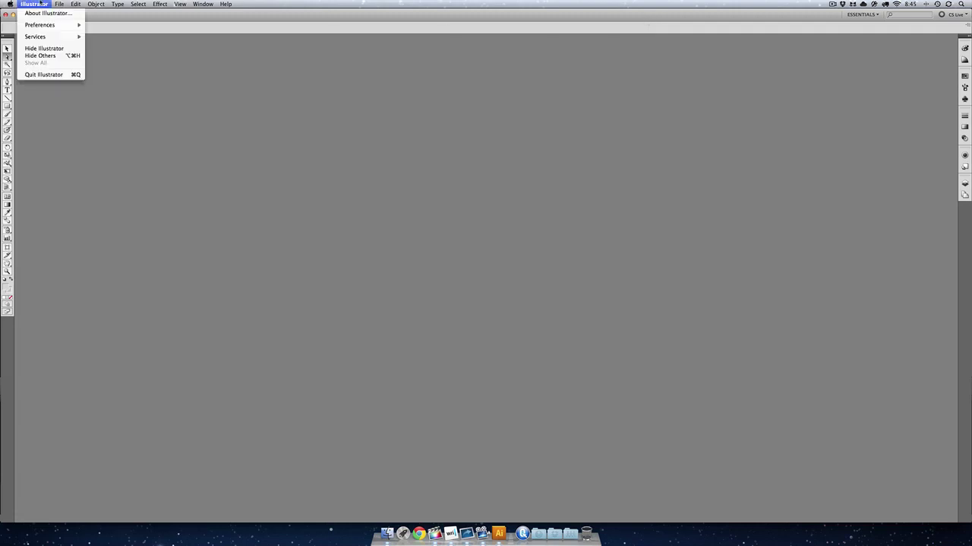
{"action": "mouse_move", "coordinate": [42, 25]}
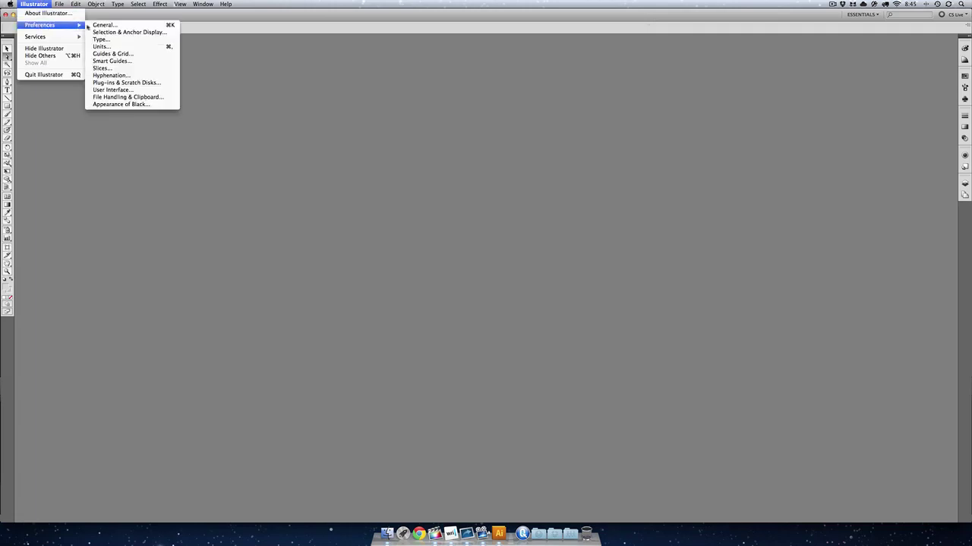
{"action": "left_click", "coordinate": [98, 26]}
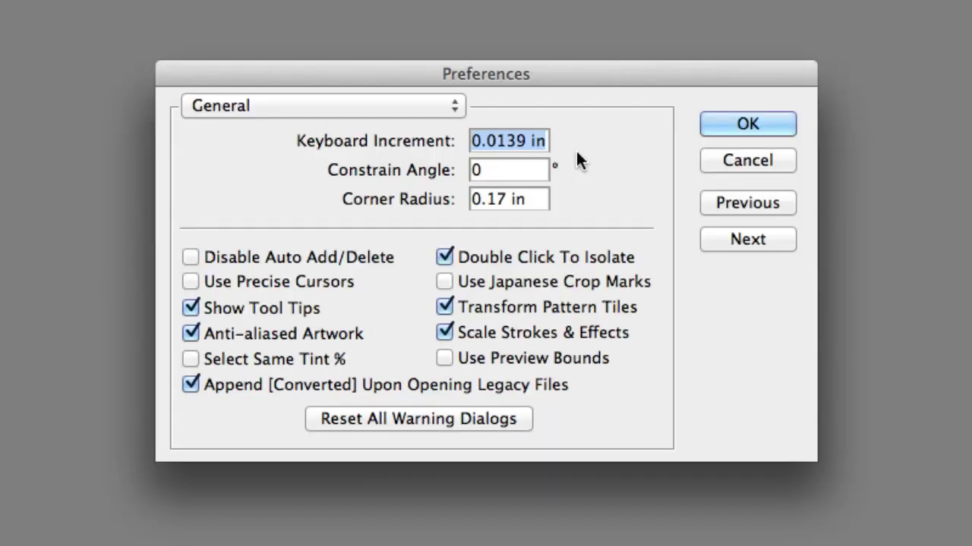
- Set the keyboard increment to 1 px in the General preferences
{"action": "left_click", "coordinate": [515, 175]}
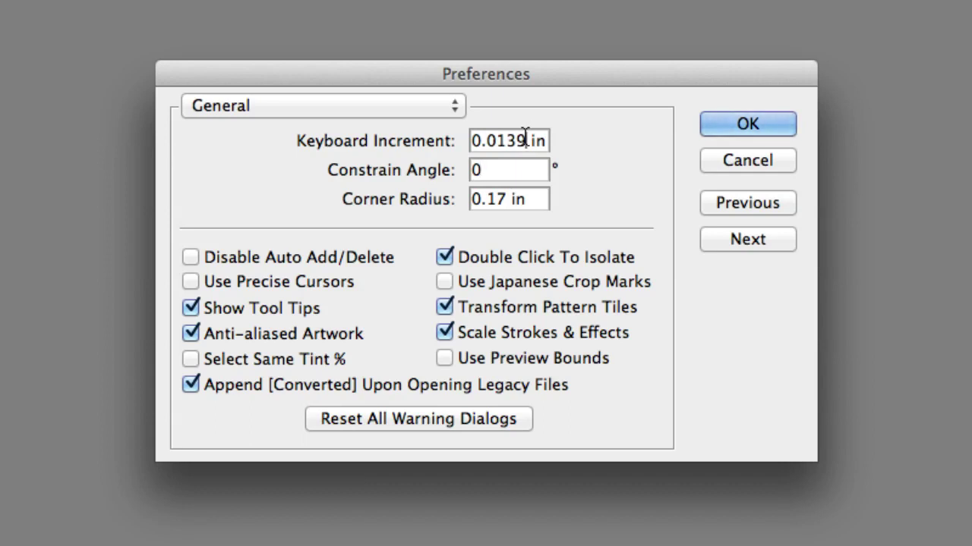
{"action": "left_click_drag", "start_coordinate": [548, 140], "coordinate": [452, 140]}
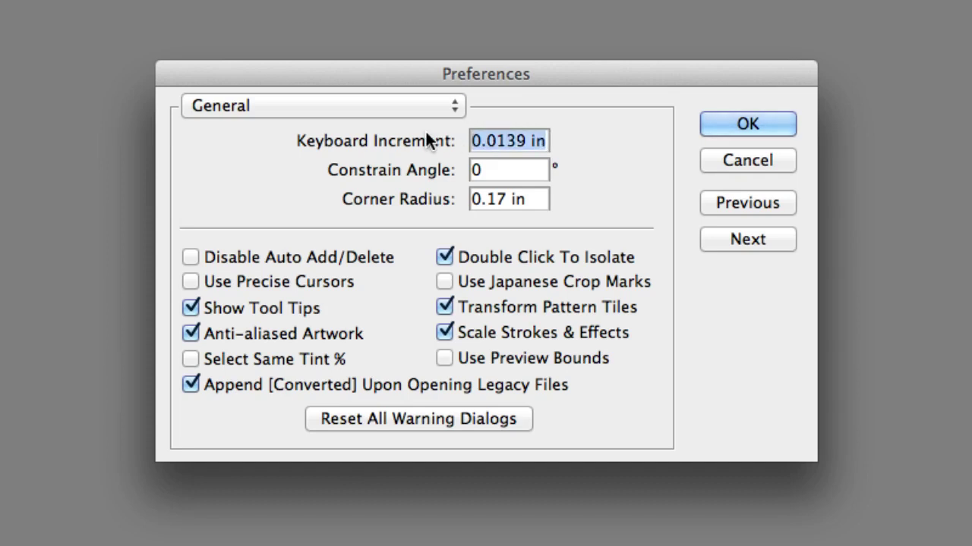
{"action": "type", "text": "1px"}
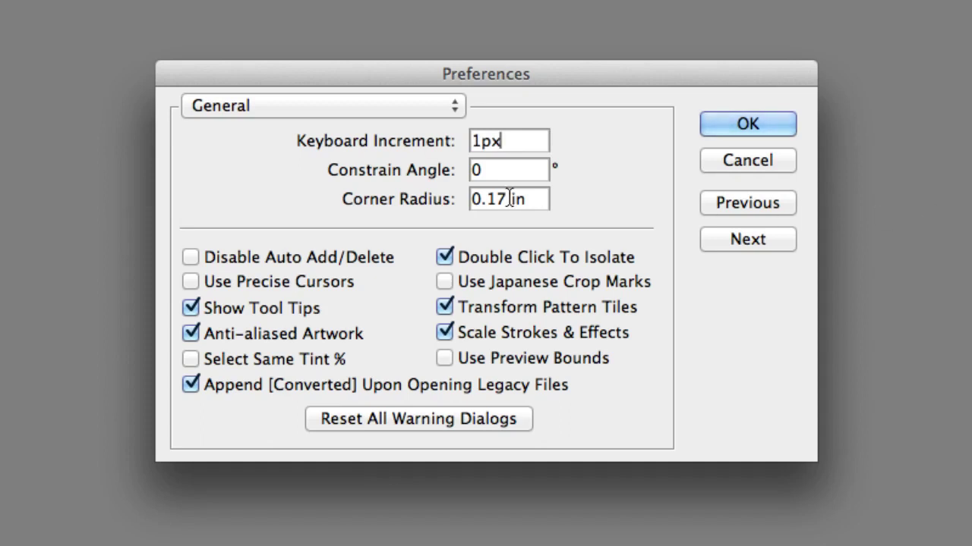
{"action": "left_click", "coordinate": [511, 198]}
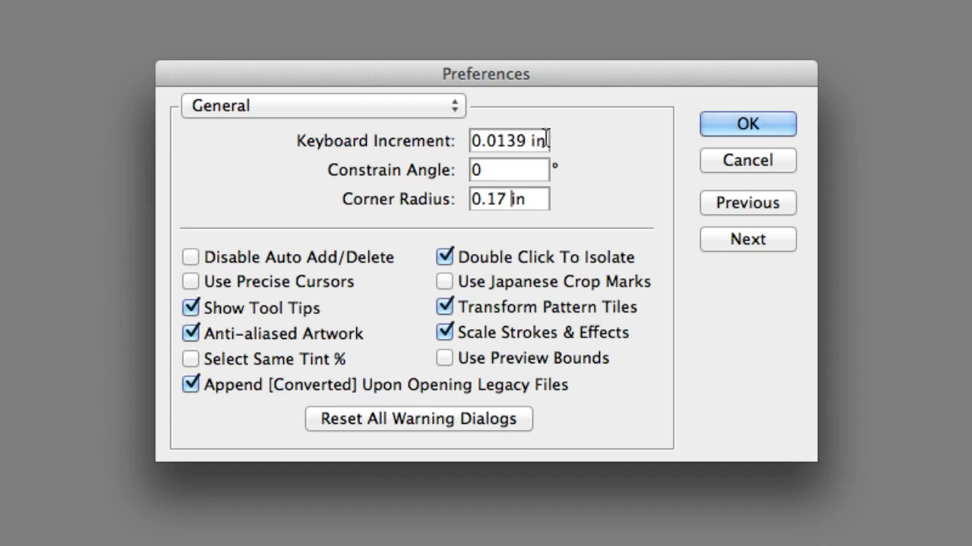
{"action": "left_click_drag", "start_coordinate": [547, 139], "coordinate": [448, 128]}
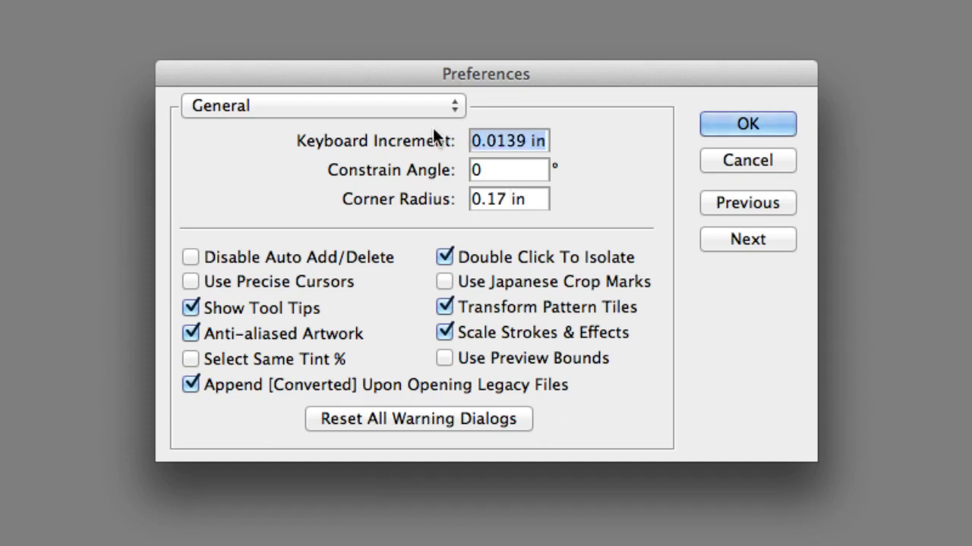
{"action": "key", "text": "Tab"}
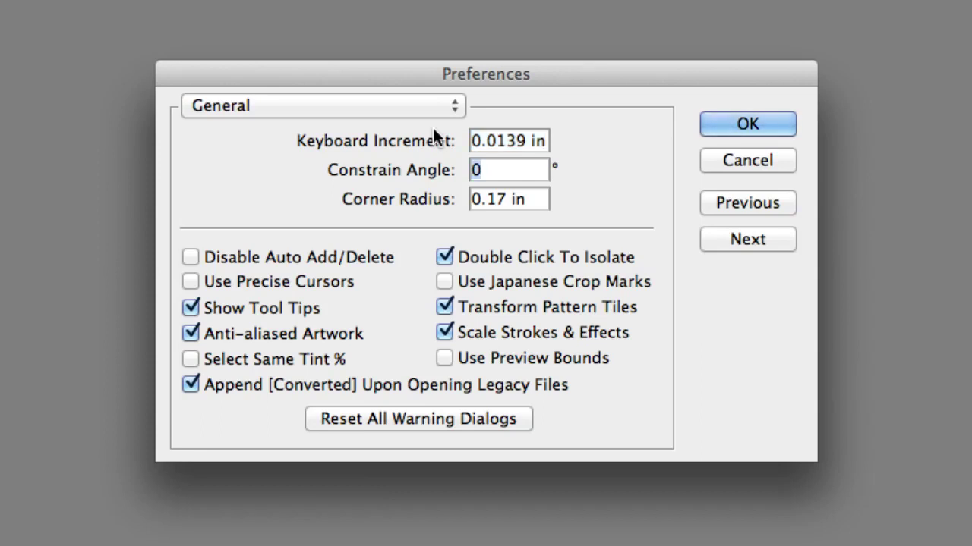
{"action": "key", "text": "Tab"}
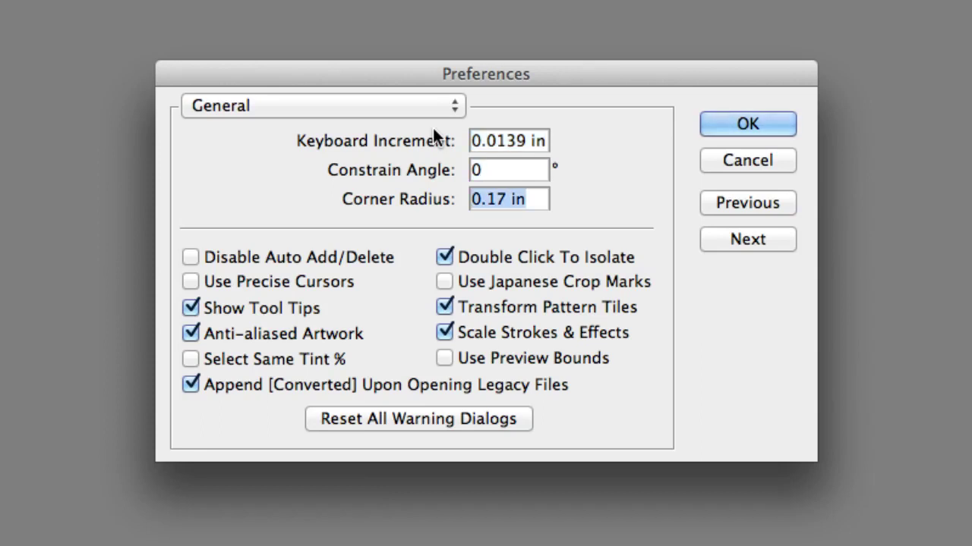
- Try a keyboard increment of 1 in, followed by one of 5 pt
{"action": "left_click", "coordinate": [495, 140]}
{"action": "left_click_drag", "start_coordinate": [547, 140], "coordinate": [447, 129]}
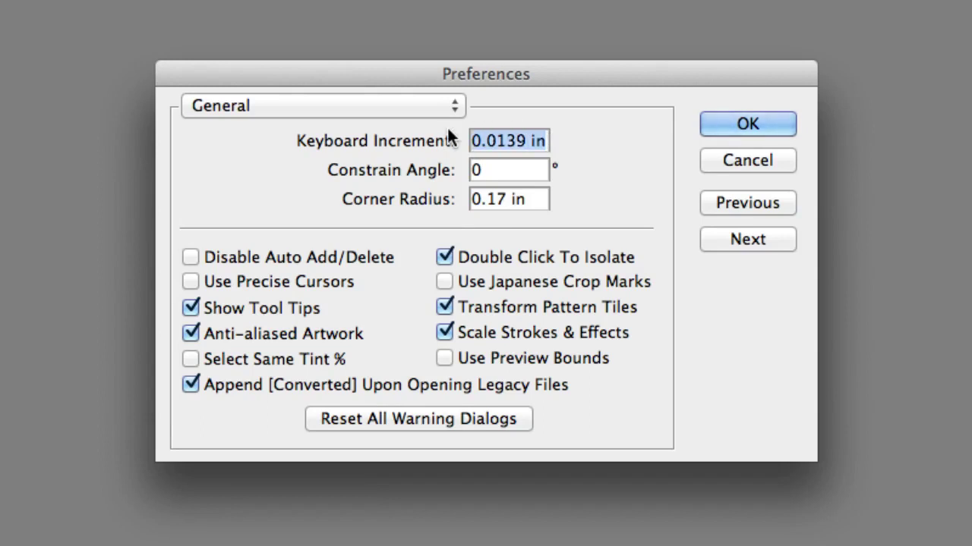
{"action": "type", "text": "1in"}
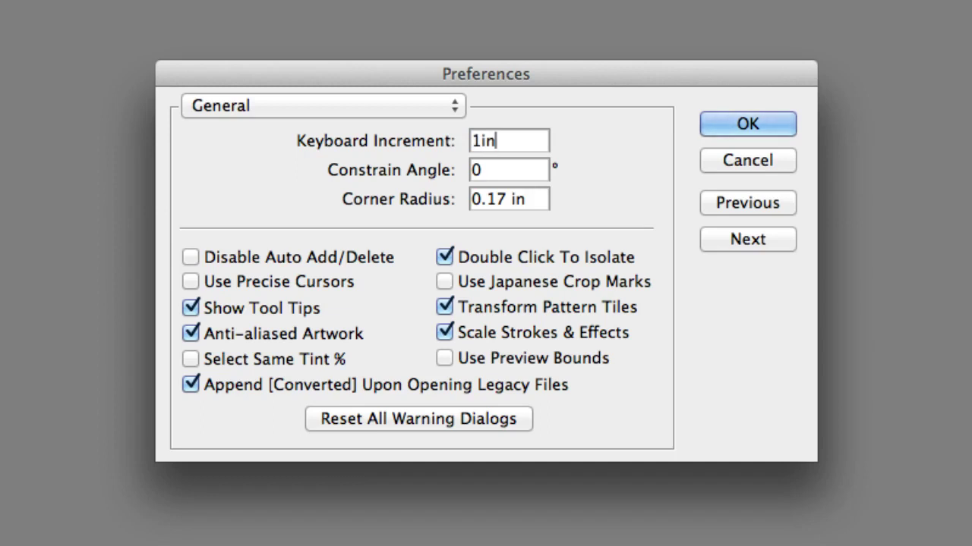
{"action": "key", "text": "Tab"}
{"action": "key", "text": "shift+Tab"}
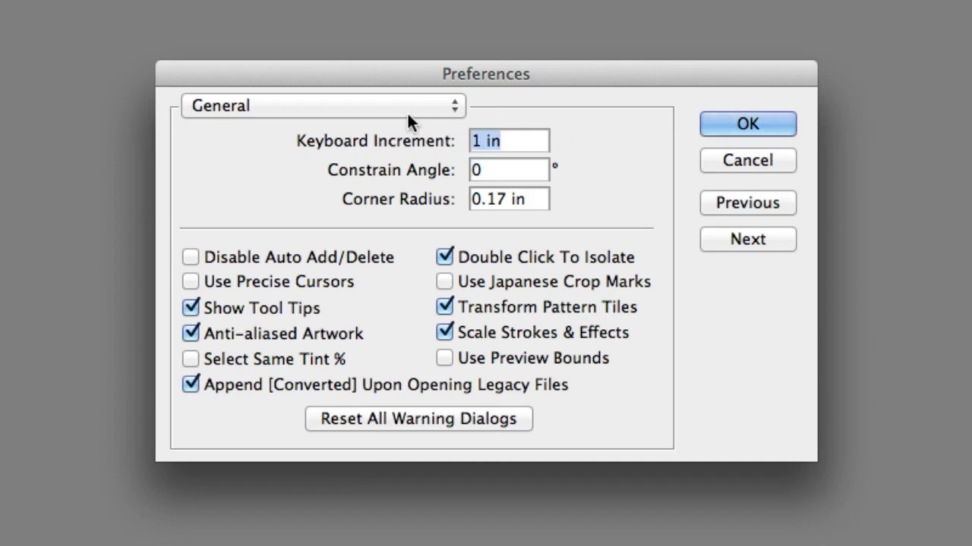
{"action": "type", "text": "5pt"}
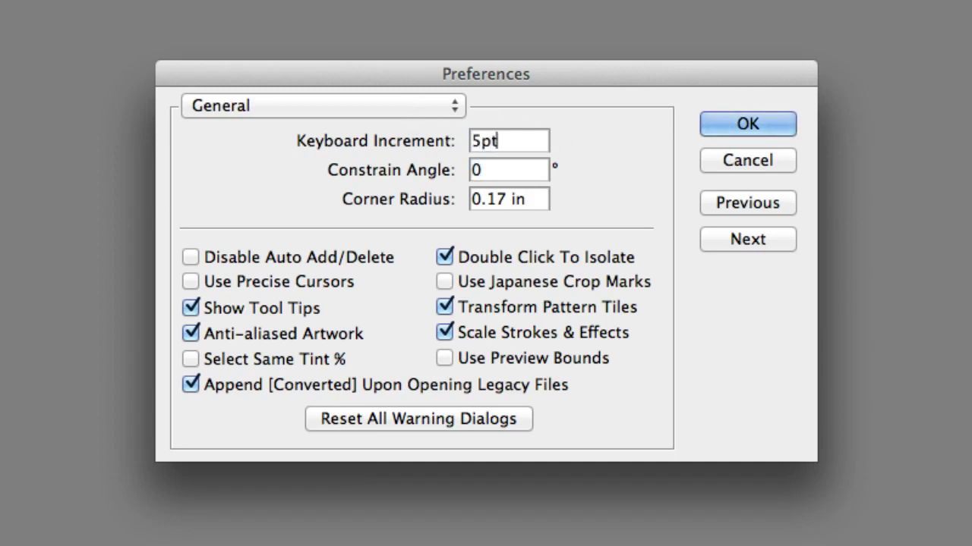
{"action": "left_click", "coordinate": [514, 200]}
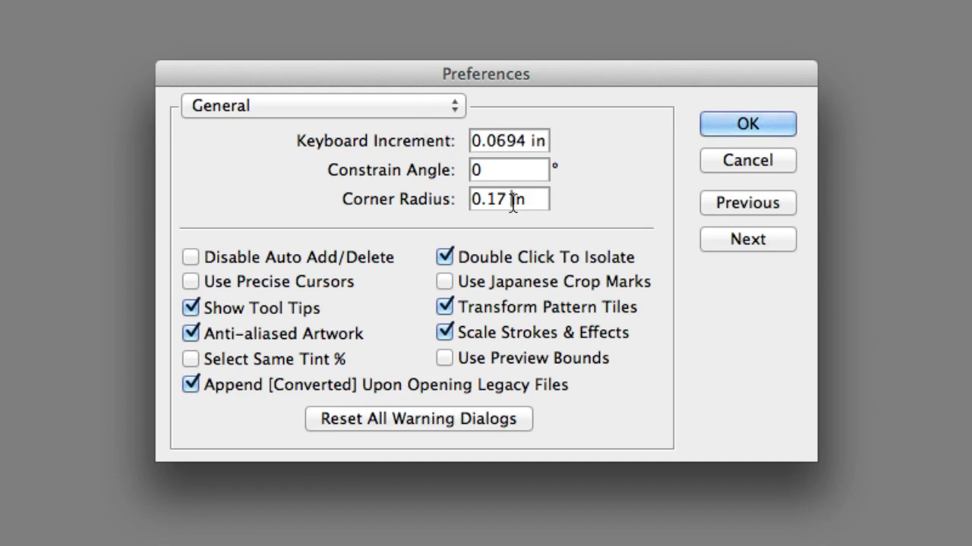
- Set the keyboard increment back to 1 px
{"action": "left_click", "coordinate": [543, 140]}
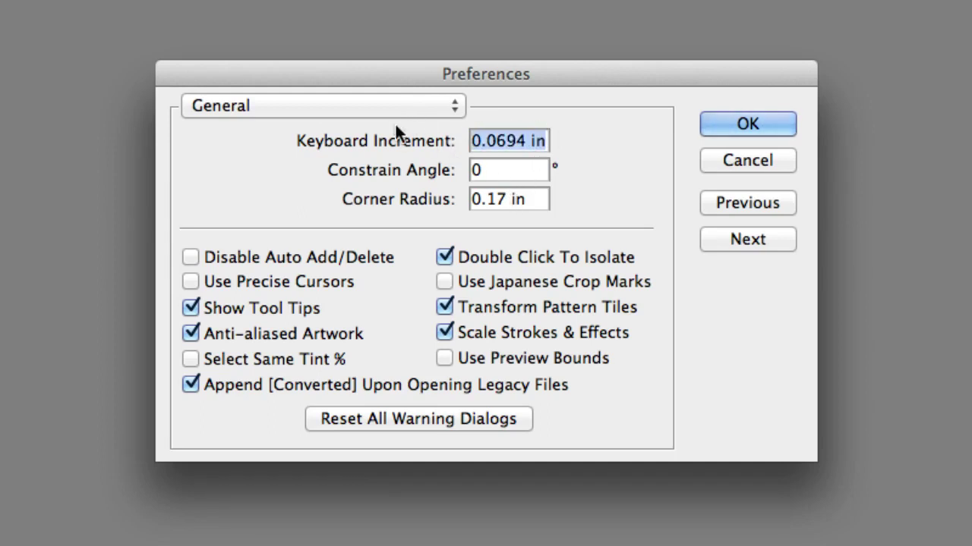
{"action": "type", "text": "1px"}
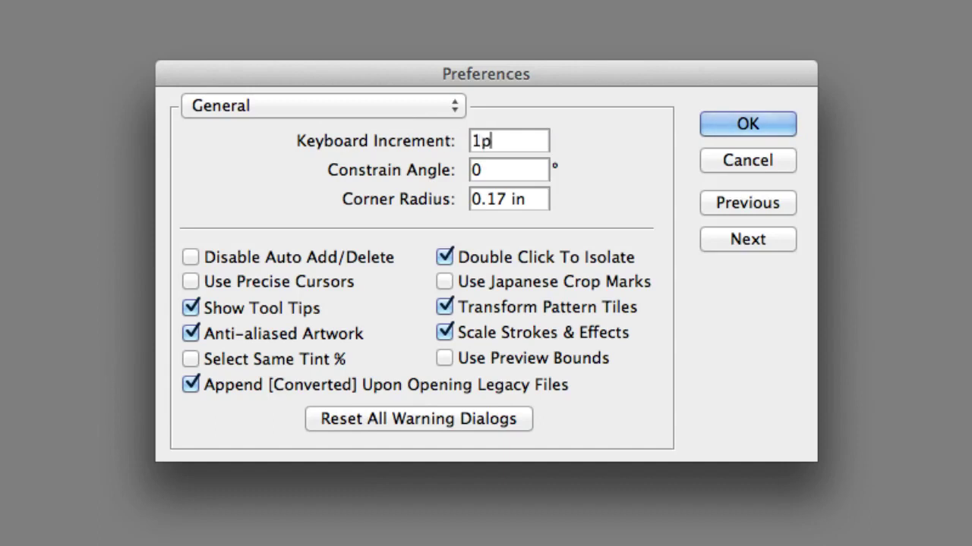
{"action": "left_click", "coordinate": [550, 170]}
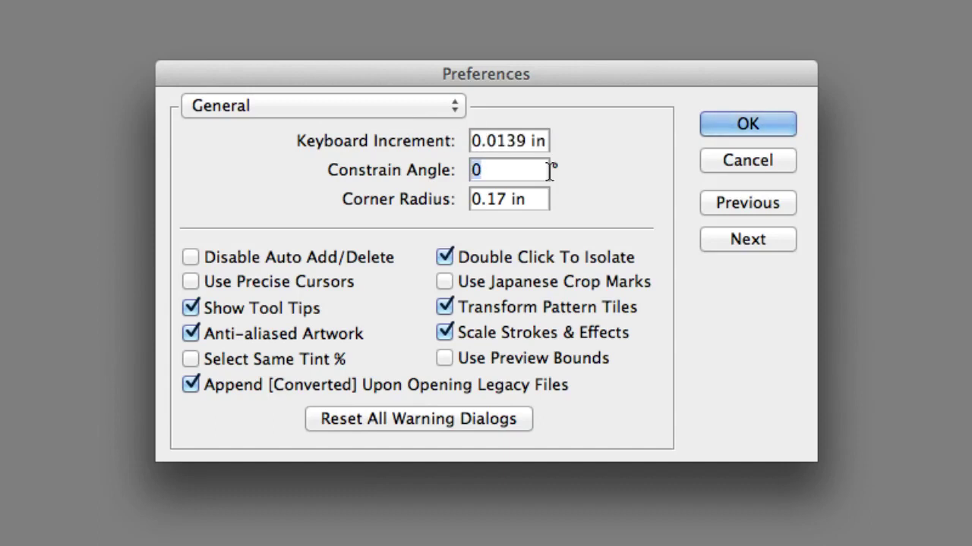
- Review the Selection & Anchor Display, Type, Units, Guides & Grid and Smart Guides preferences
{"action": "left_click", "coordinate": [450, 109]}
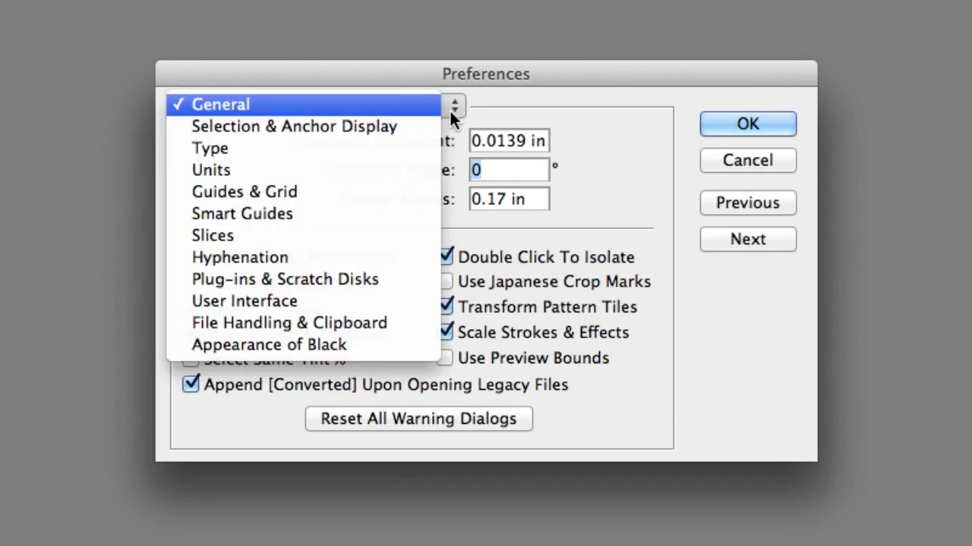
{"action": "left_click", "coordinate": [403, 126]}
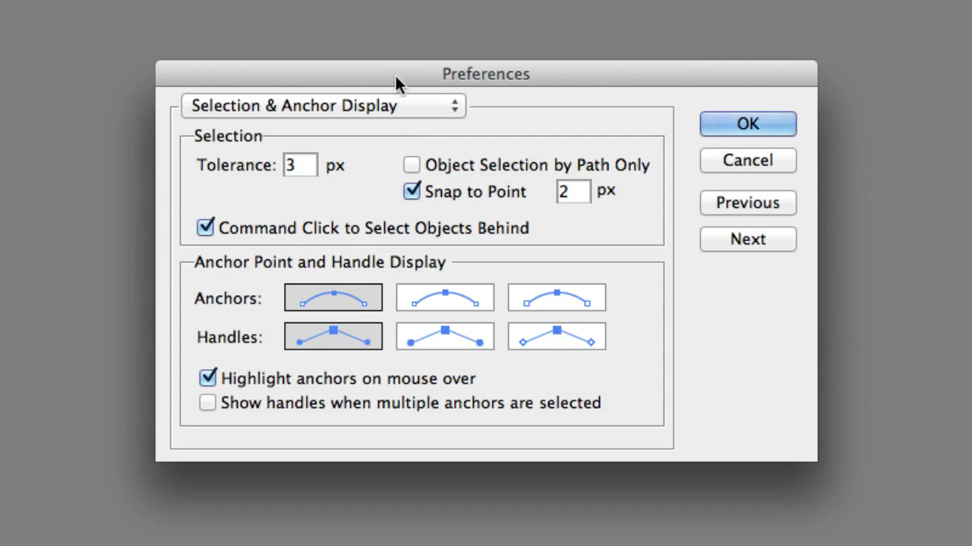
{"action": "left_click", "coordinate": [370, 104]}
{"action": "left_click", "coordinate": [362, 123]}
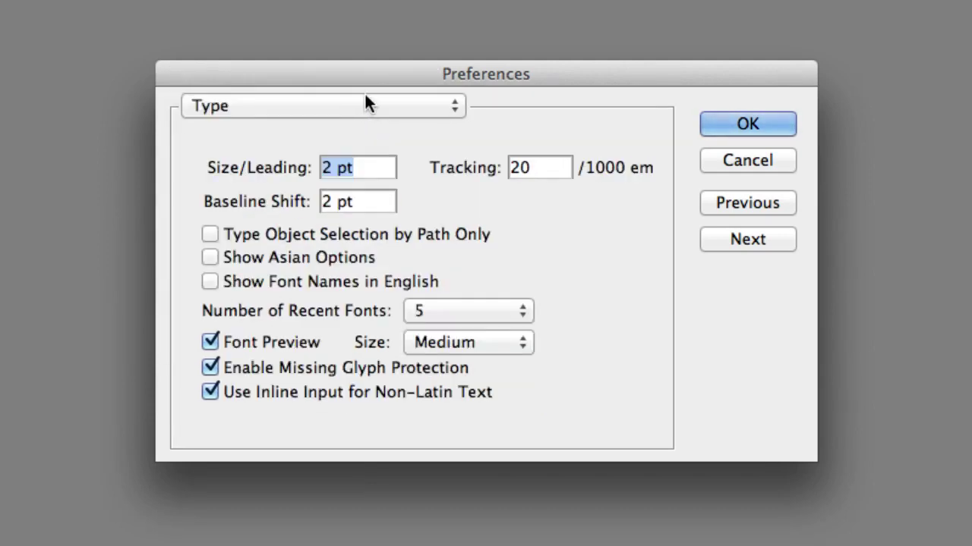
{"action": "left_click", "coordinate": [366, 104]}
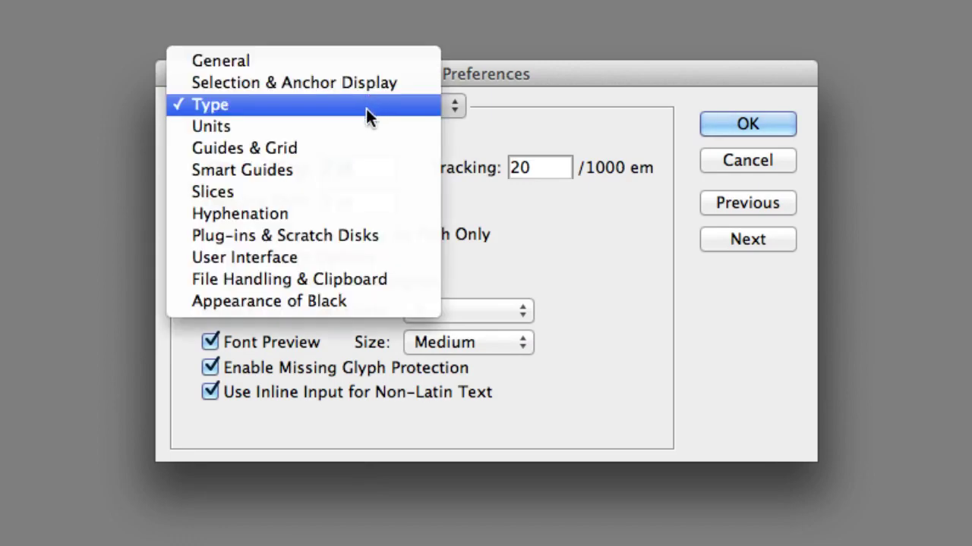
{"action": "left_click", "coordinate": [363, 125]}
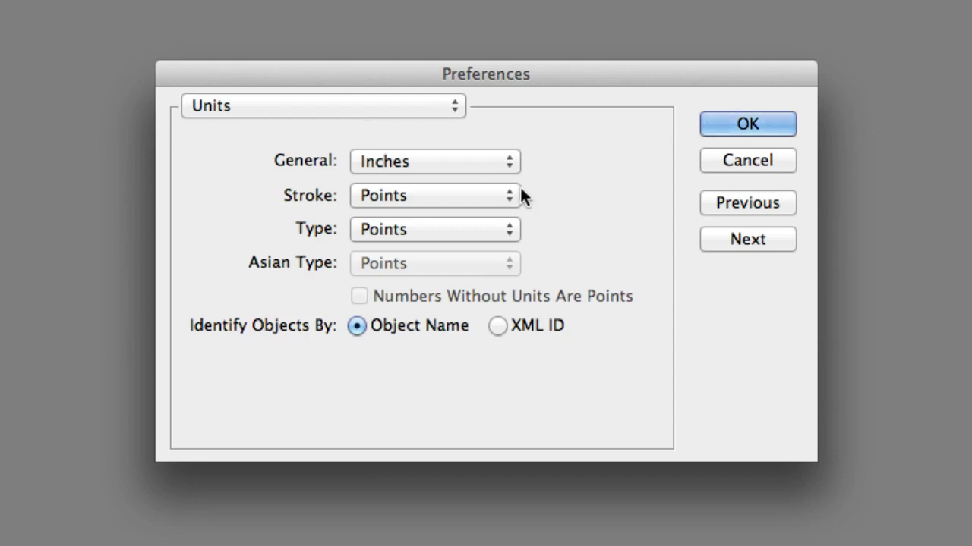
{"action": "left_click", "coordinate": [442, 104]}
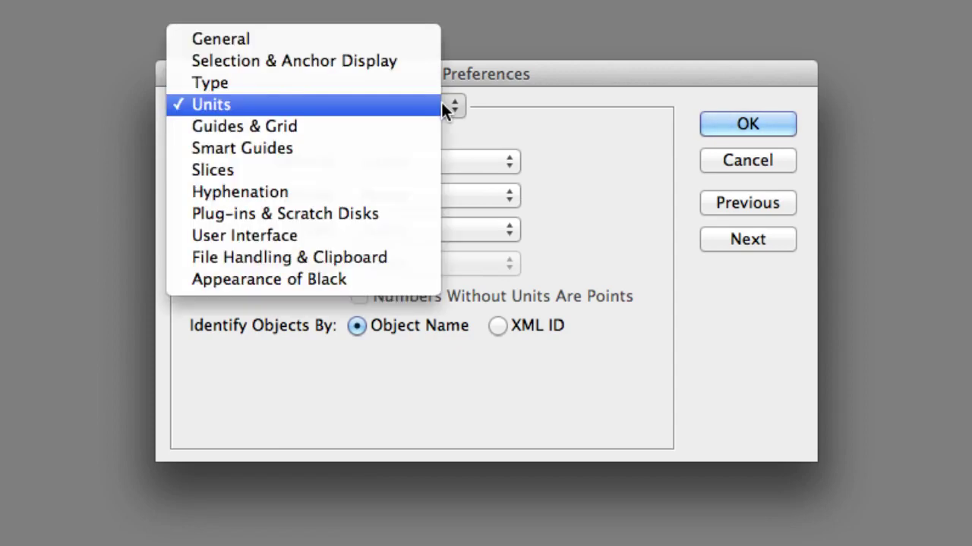
{"action": "left_click", "coordinate": [408, 125]}
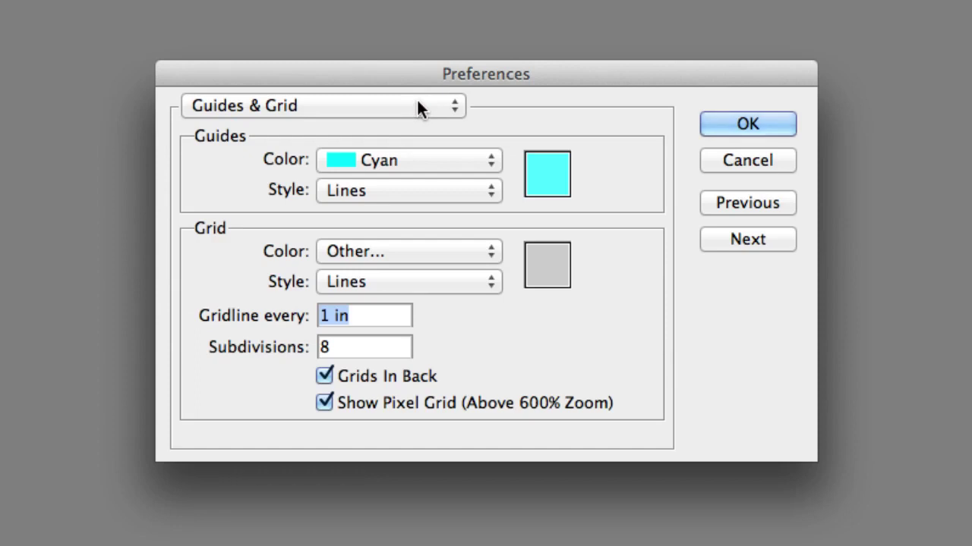
{"action": "left_click", "coordinate": [417, 105]}
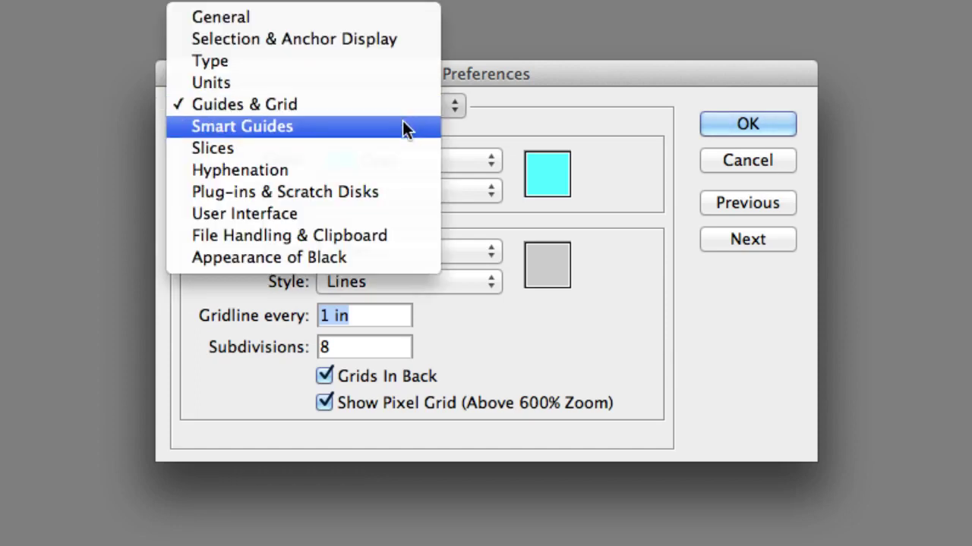
{"action": "left_click", "coordinate": [402, 128]}
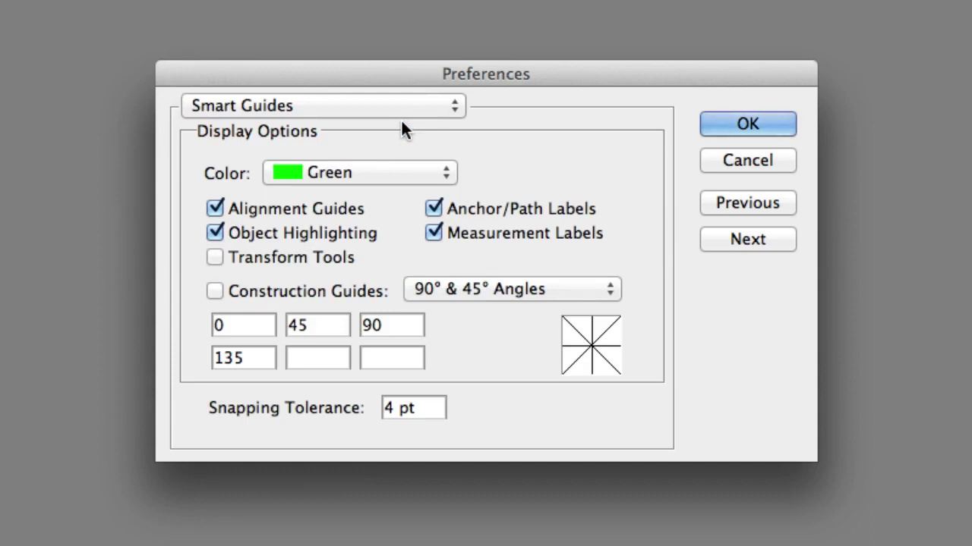
- Review the Slices, Appearance of Black, File Handling & Clipboard and User Interface preferences
{"action": "left_click", "coordinate": [402, 105]}
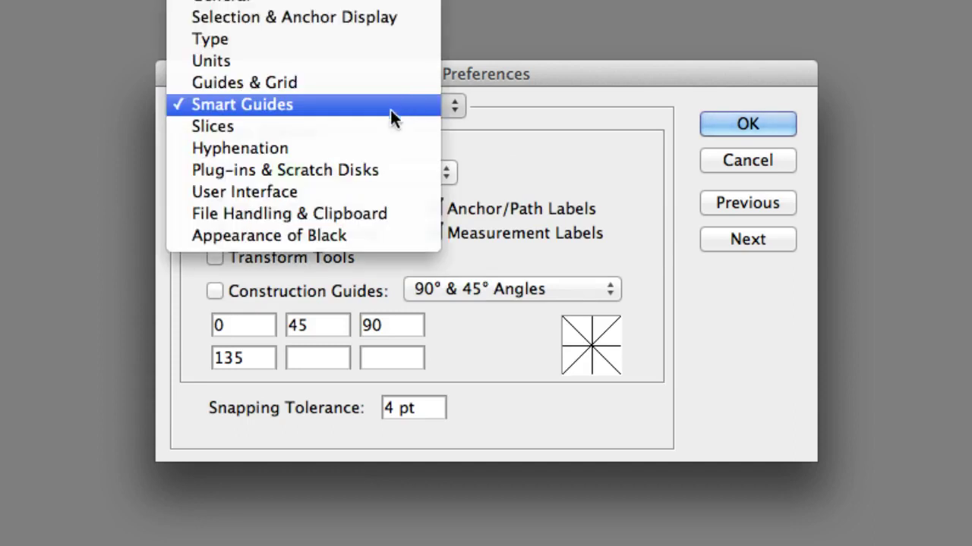
{"action": "left_click", "coordinate": [385, 126]}
{"action": "left_click", "coordinate": [396, 106]}
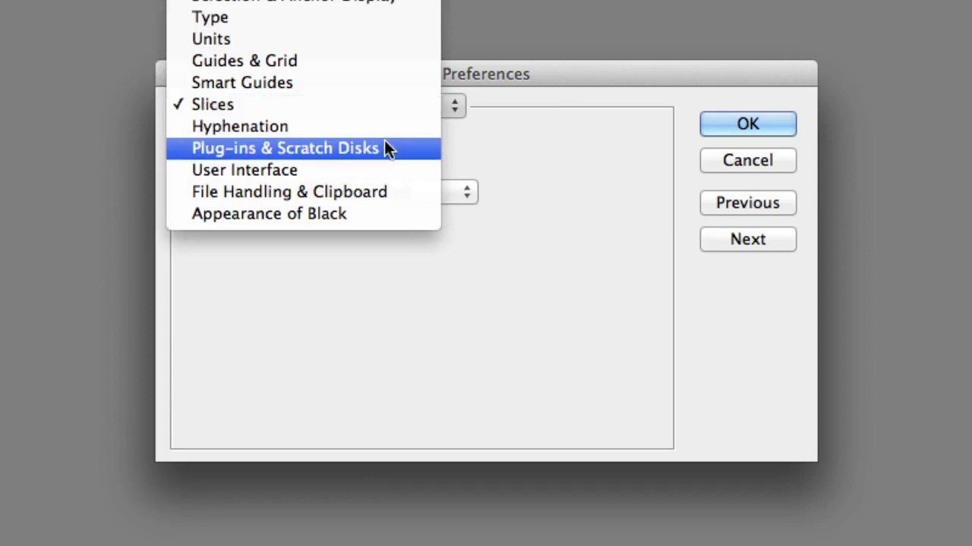
{"action": "left_click", "coordinate": [349, 213]}
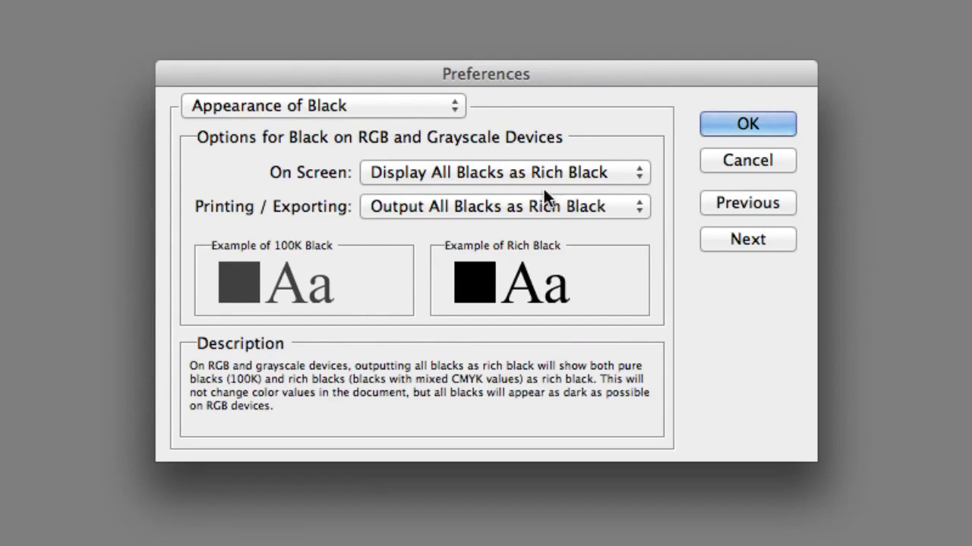
{"action": "left_click", "coordinate": [438, 110]}
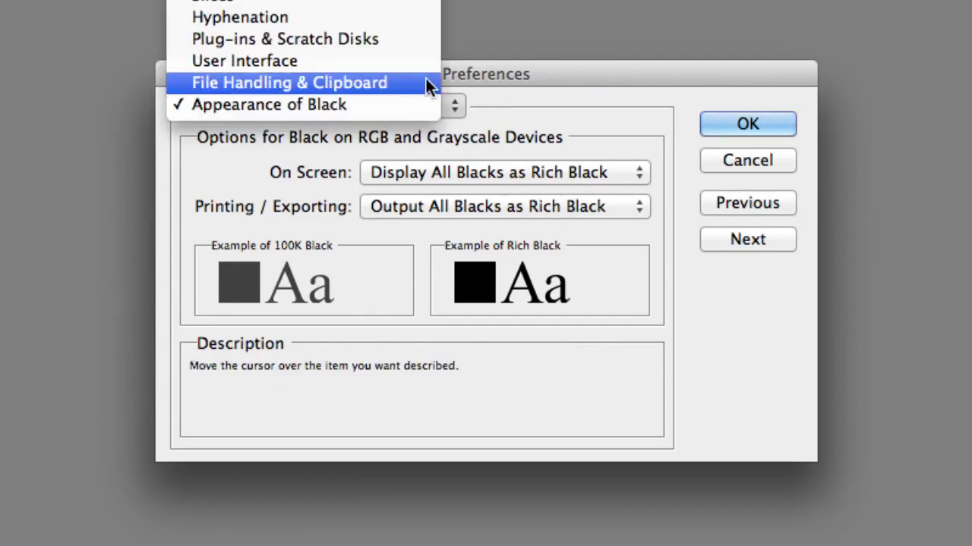
{"action": "left_click", "coordinate": [426, 79]}
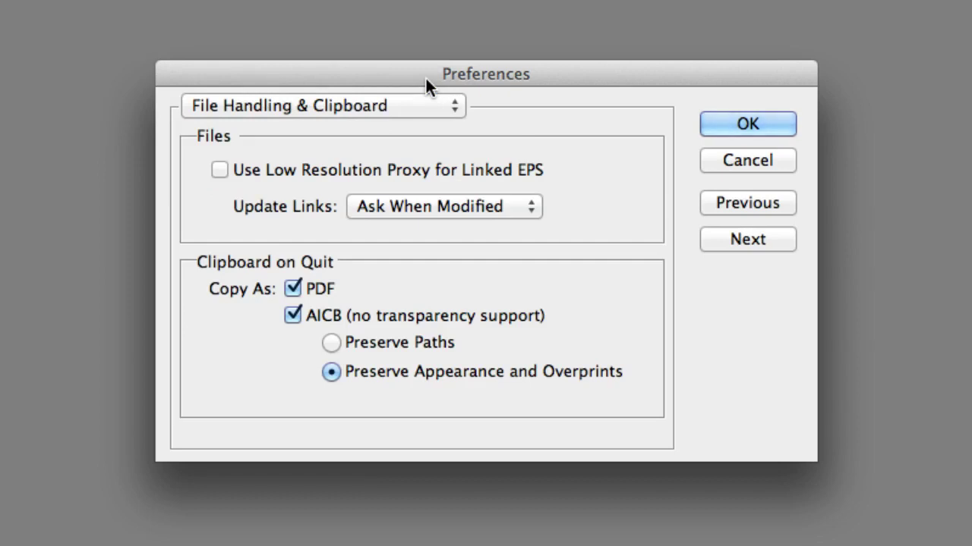
{"action": "left_click", "coordinate": [429, 105]}
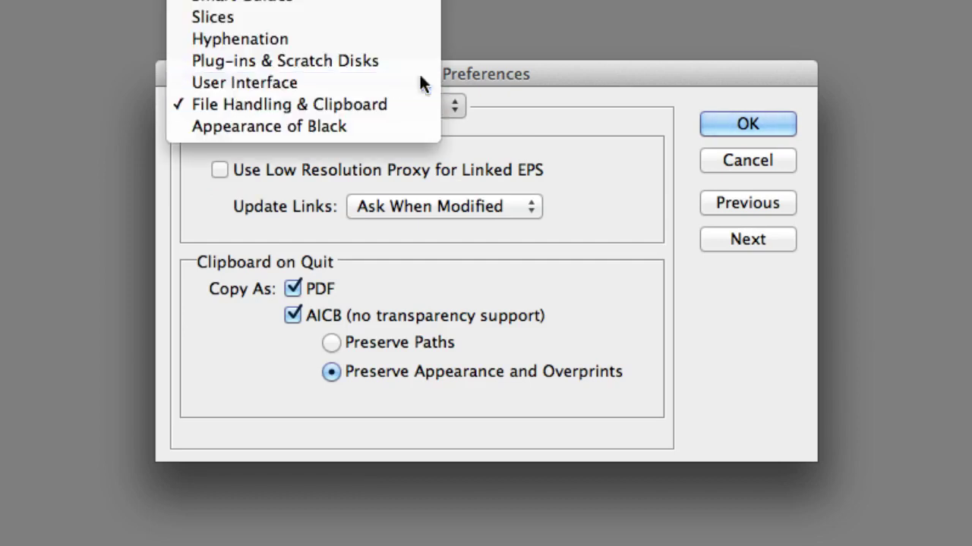
{"action": "left_click", "coordinate": [420, 79]}
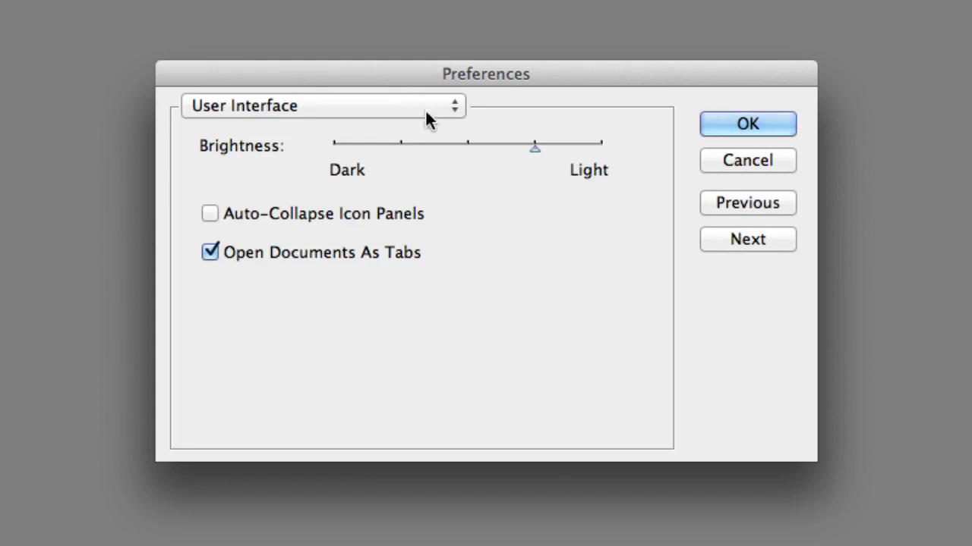
- Try several interface brightness levels between the darkest mark and the one just below the lightest
{"action": "left_click", "coordinate": [327, 148]}
{"action": "left_click", "coordinate": [383, 148]}
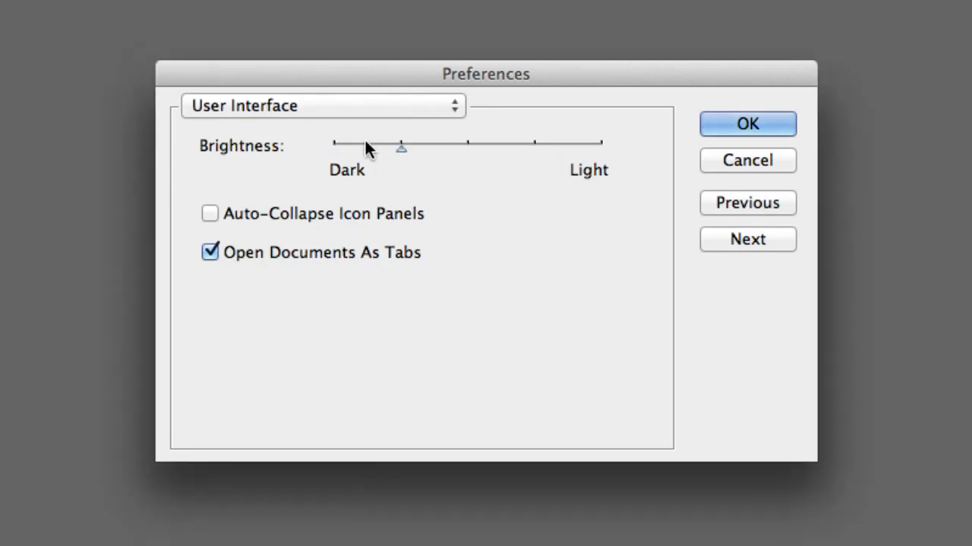
{"action": "left_click", "coordinate": [467, 148]}
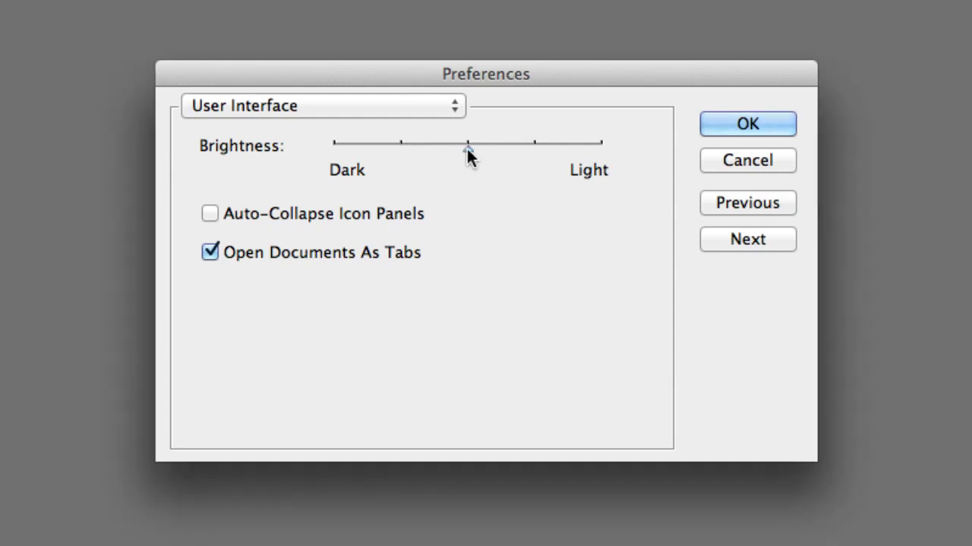
{"action": "left_click", "coordinate": [418, 152]}
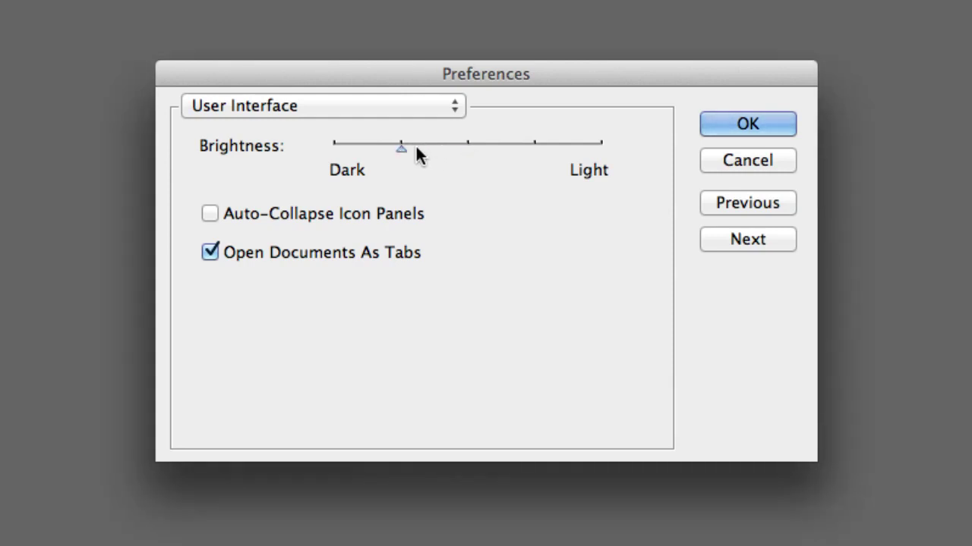
{"action": "left_click", "coordinate": [534, 156]}
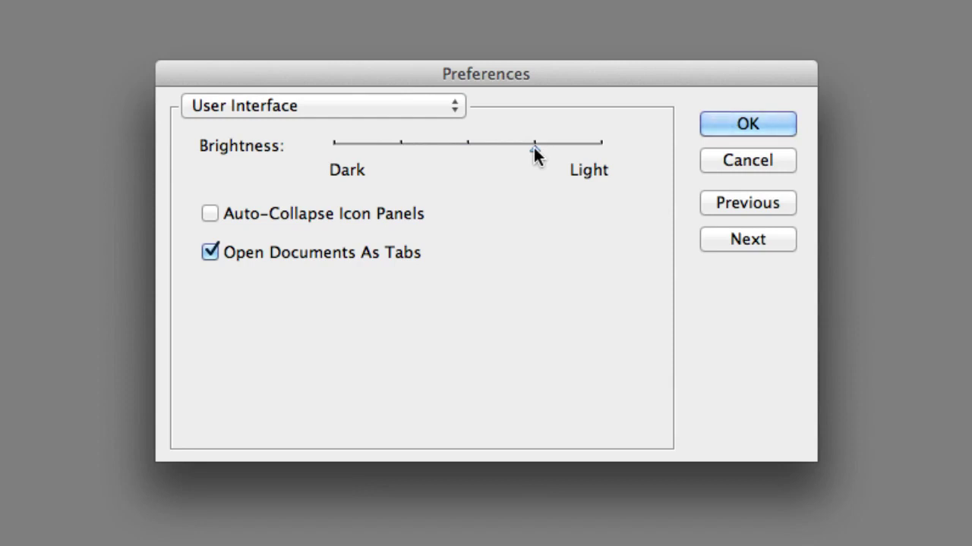
{"action": "left_click_drag", "start_coordinate": [536, 154], "coordinate": [314, 152]}
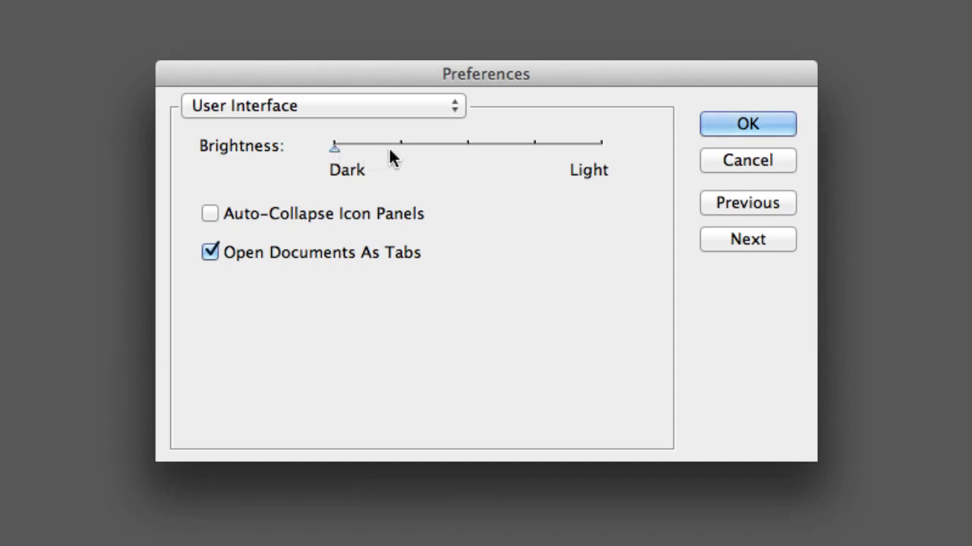
- Set the interface brightness one mark below the lightest and accept the preferences
{"action": "left_click_drag", "start_coordinate": [390, 154], "coordinate": [520, 156]}
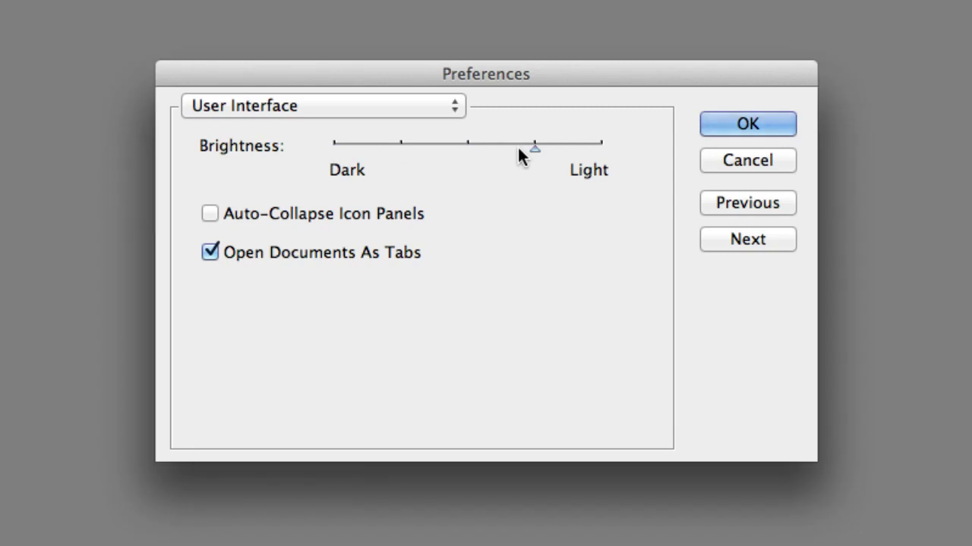
{"action": "left_click", "coordinate": [762, 120]}
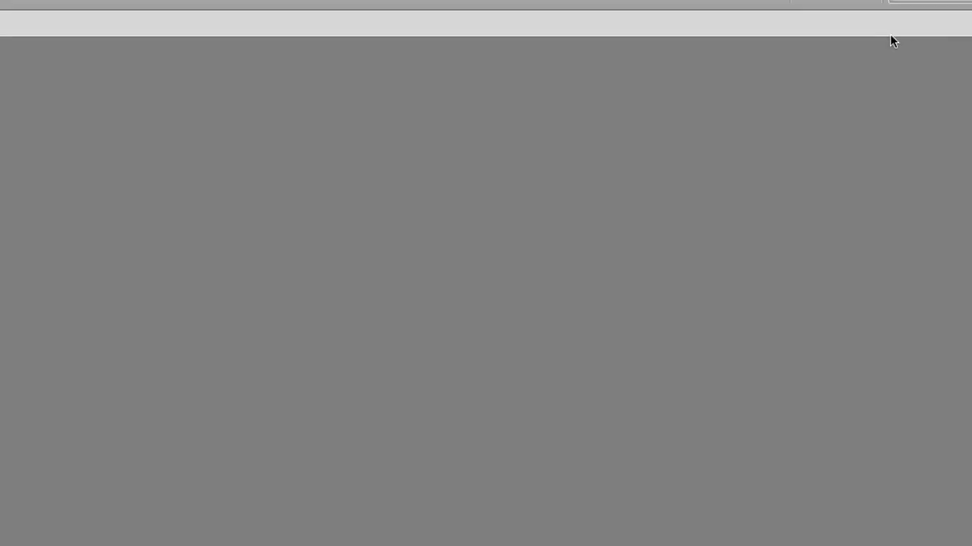
- Expand the panel dock, collapse it back to icons, and save the layout as a workspace named Tuts Plus
{"action": "left_click", "coordinate": [965, 78]}
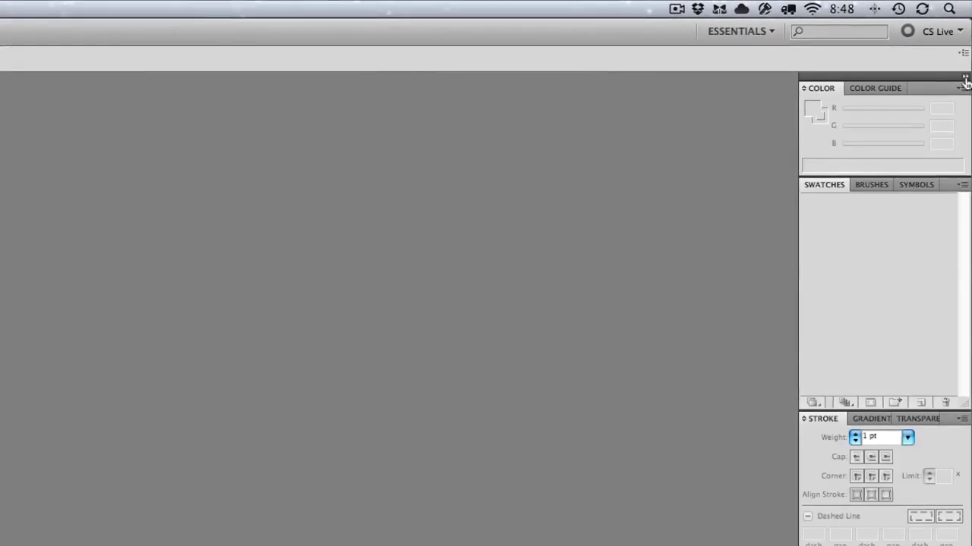
{"action": "left_click", "coordinate": [965, 78]}
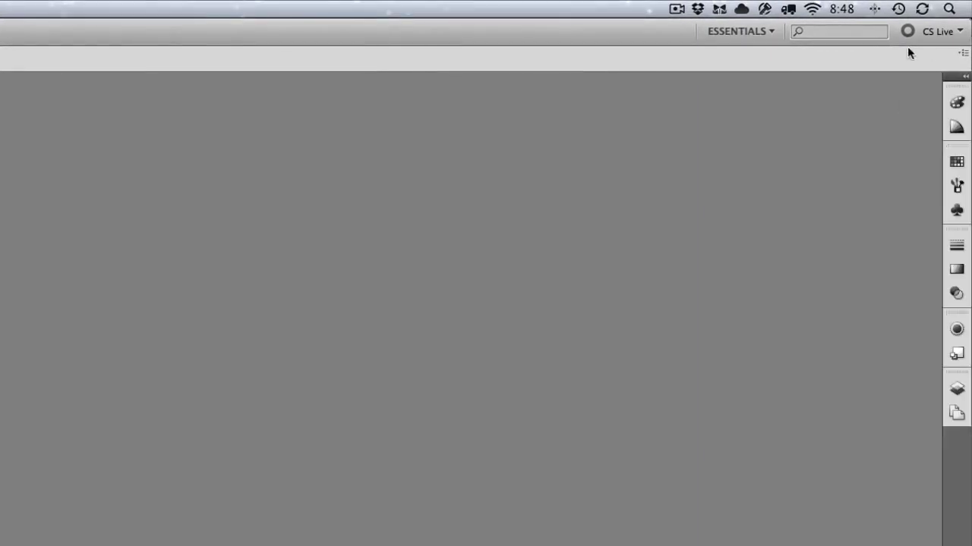
{"action": "left_click", "coordinate": [754, 31]}
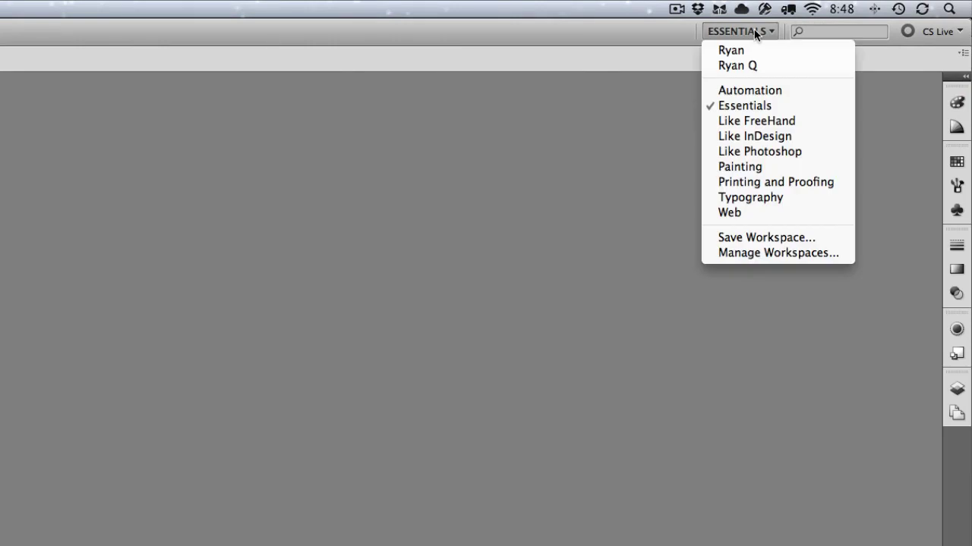
{"action": "left_click", "coordinate": [745, 237]}
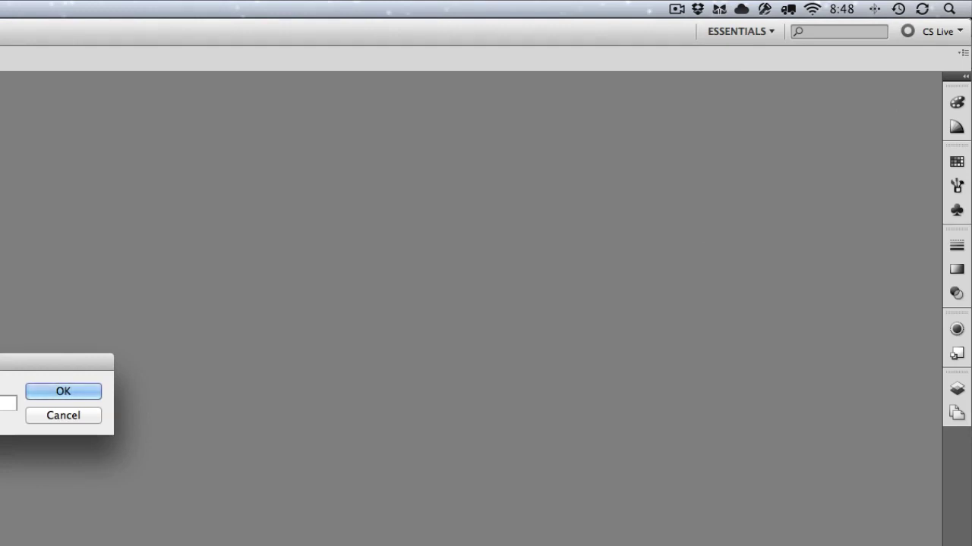
{"action": "key", "text": "Return"}
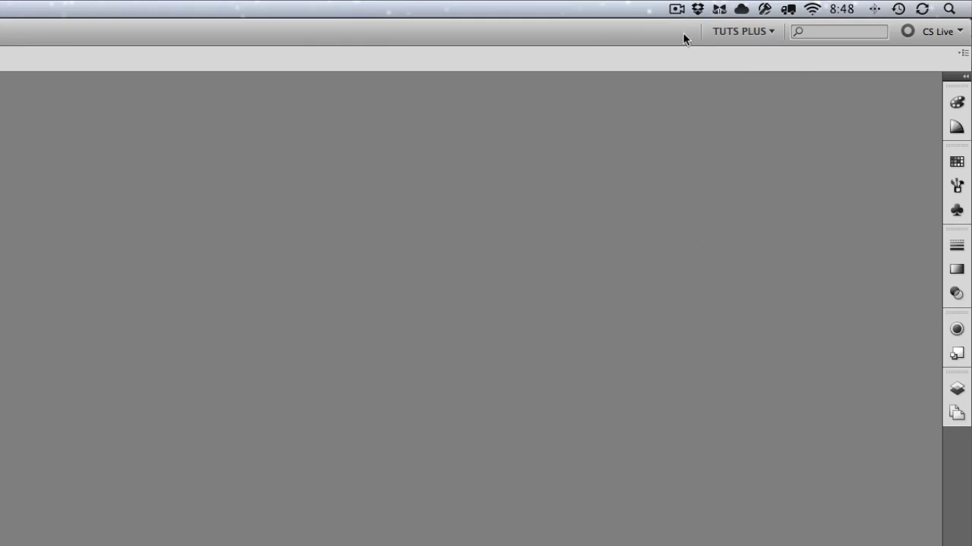
- Switch from the custom workspace to the Essentials workspace
{"action": "left_click", "coordinate": [744, 31]}
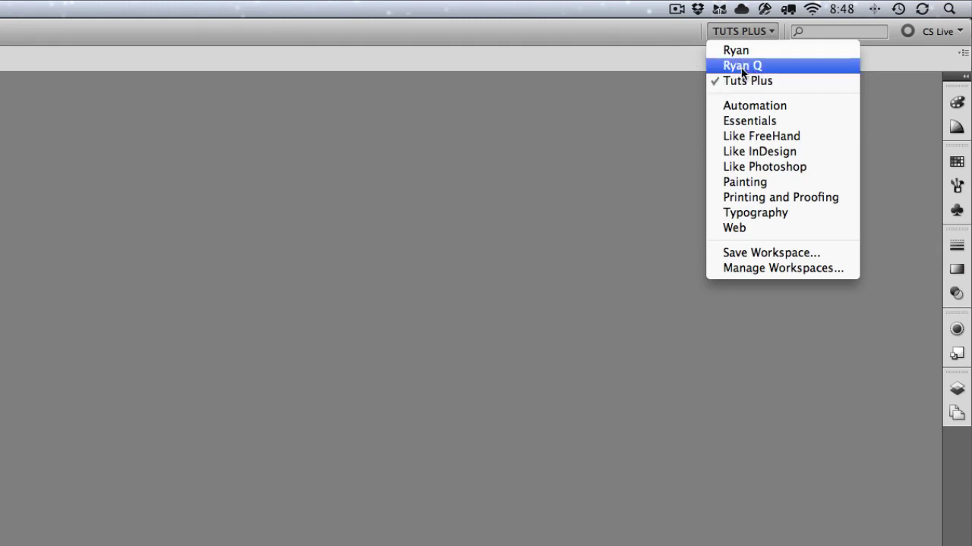
{"action": "left_click", "coordinate": [765, 120]}
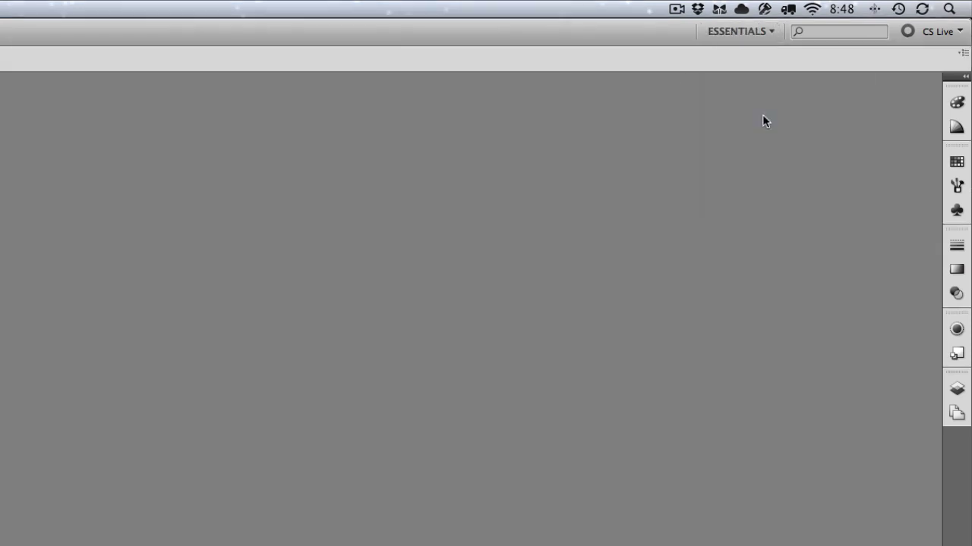